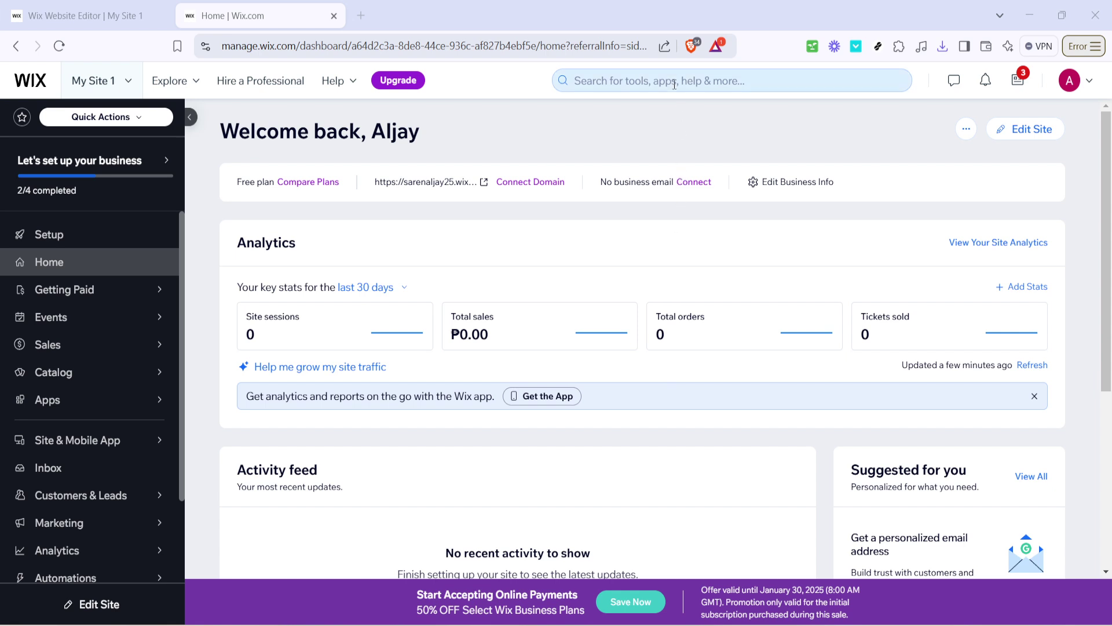
Search the dashboard for 'redirect' to find redirect tools.
{"action": "left_click", "coordinate": [671, 81]}
{"action": "type", "text": "re"}
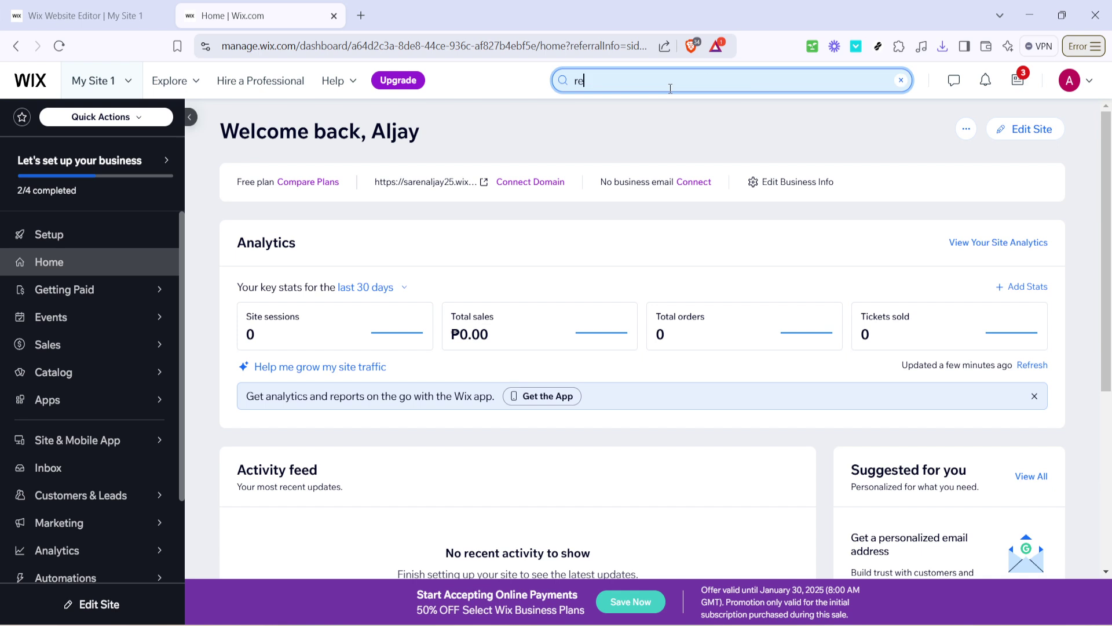
{"action": "type", "text": "direc"}
{"action": "type", "text": "t"}
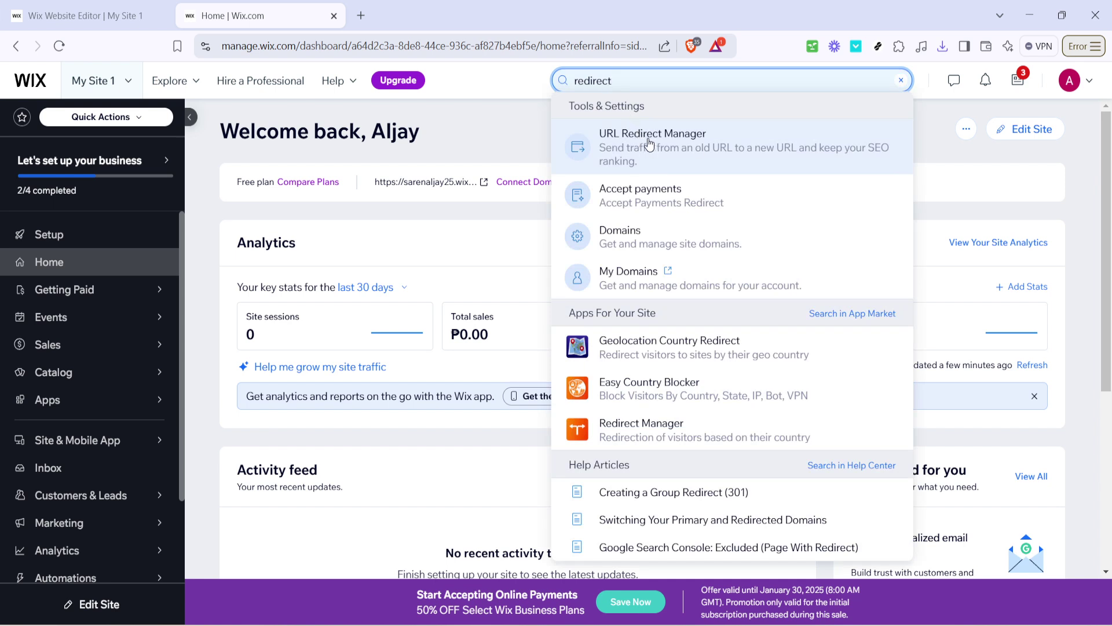
Open the URL Redirect Manager from the Tools & Settings search results.
{"action": "left_click", "coordinate": [647, 144]}
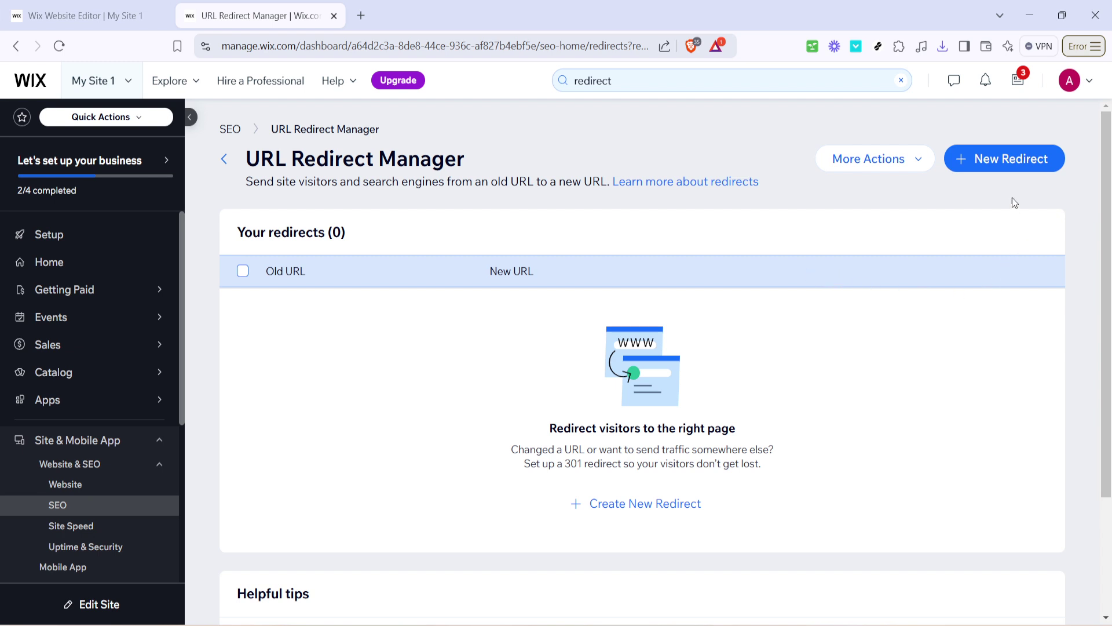
Start a new single redirect from the '+ New Redirect' button.
{"action": "left_click", "coordinate": [1012, 160]}
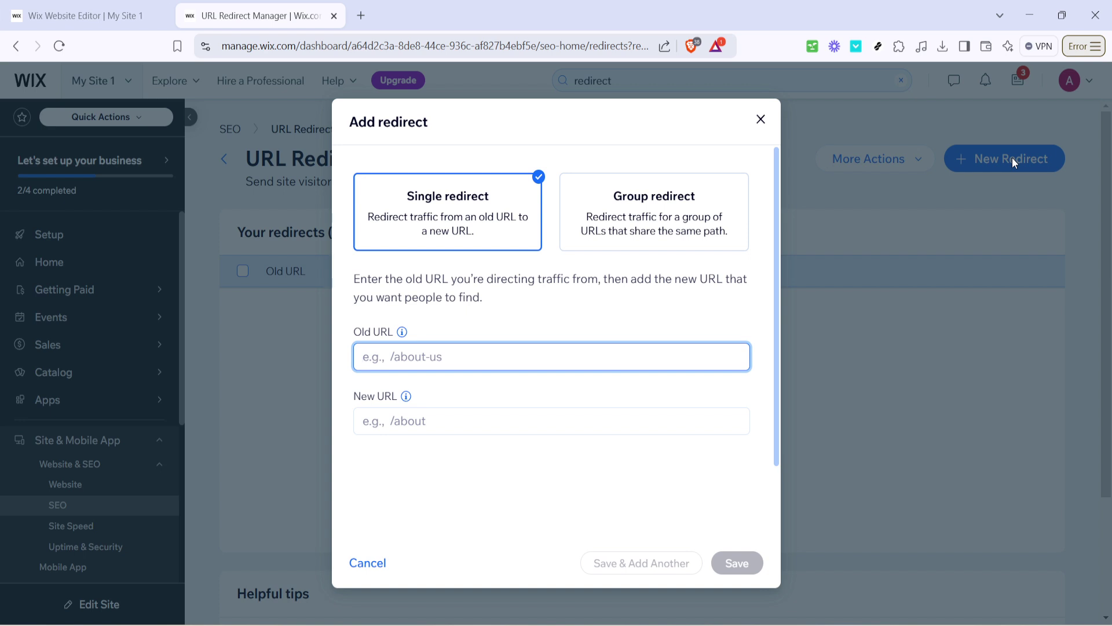
{"action": "left_click", "coordinate": [450, 443]}
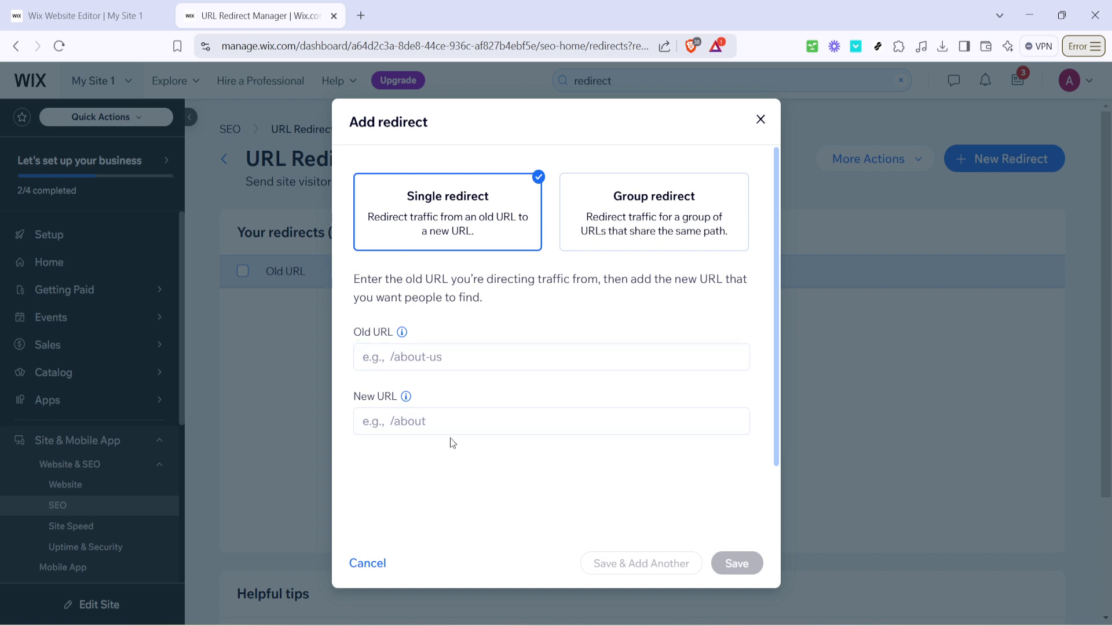
{"action": "left_click", "coordinate": [469, 425]}
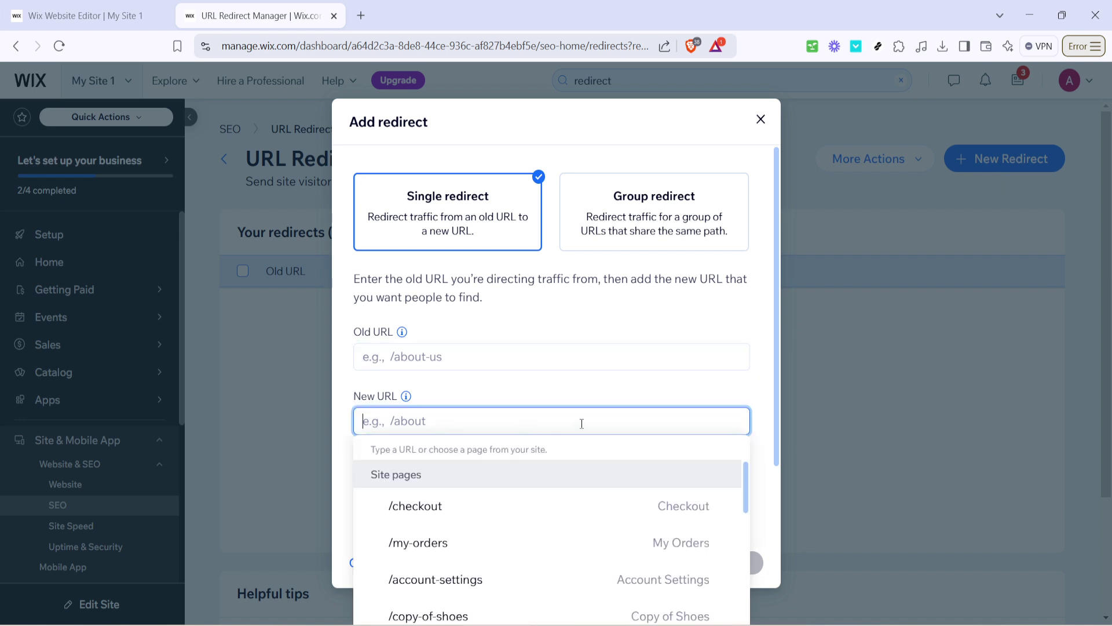
{"action": "left_click", "coordinate": [752, 391]}
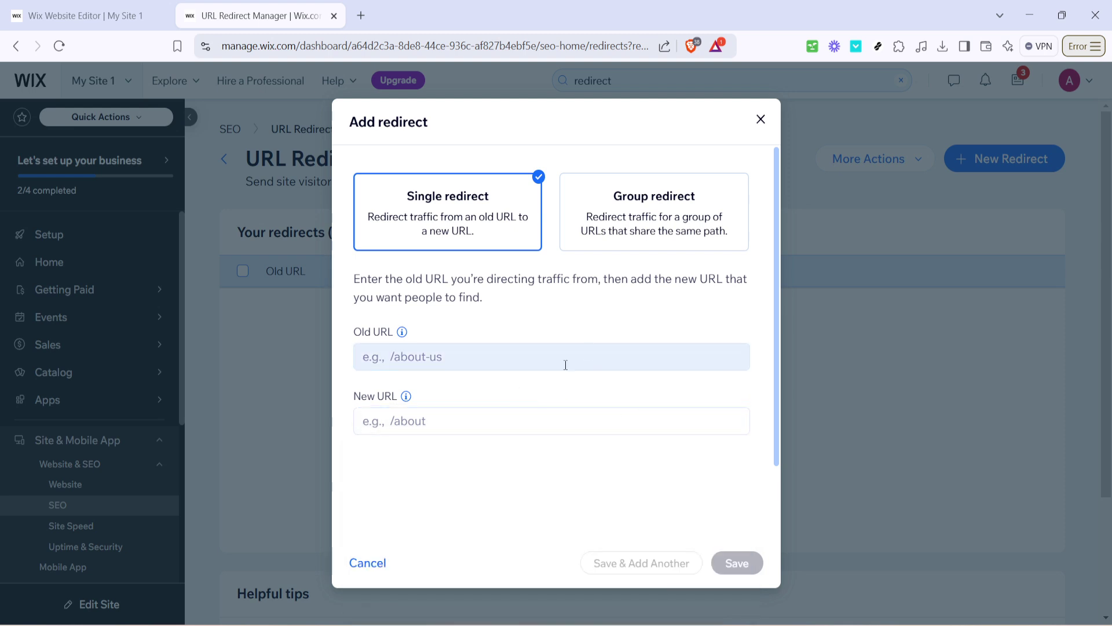